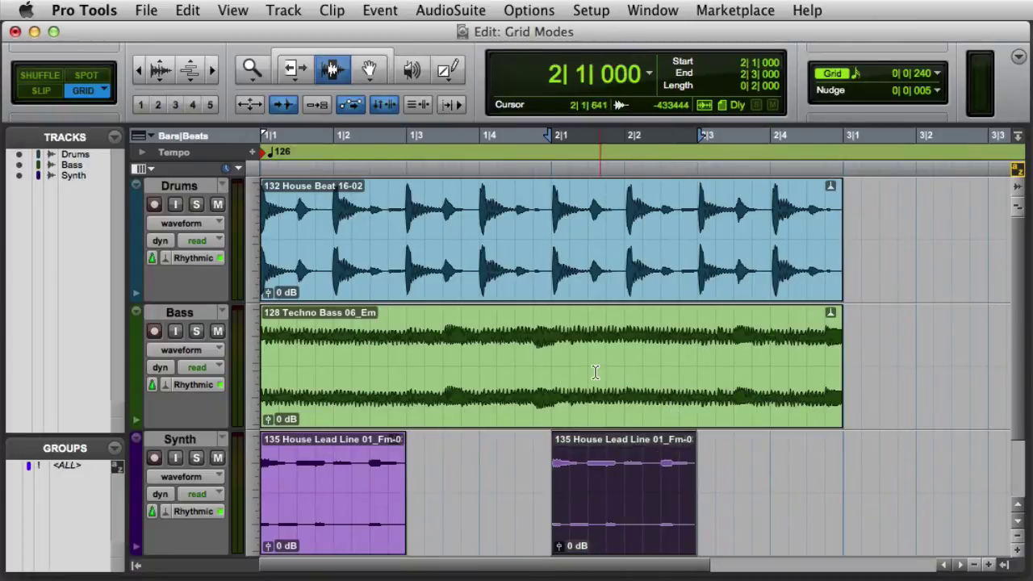
Try a short range on the Bass clip, clear it, and show then hide the Clips list
drag(552, 364, 696, 353)
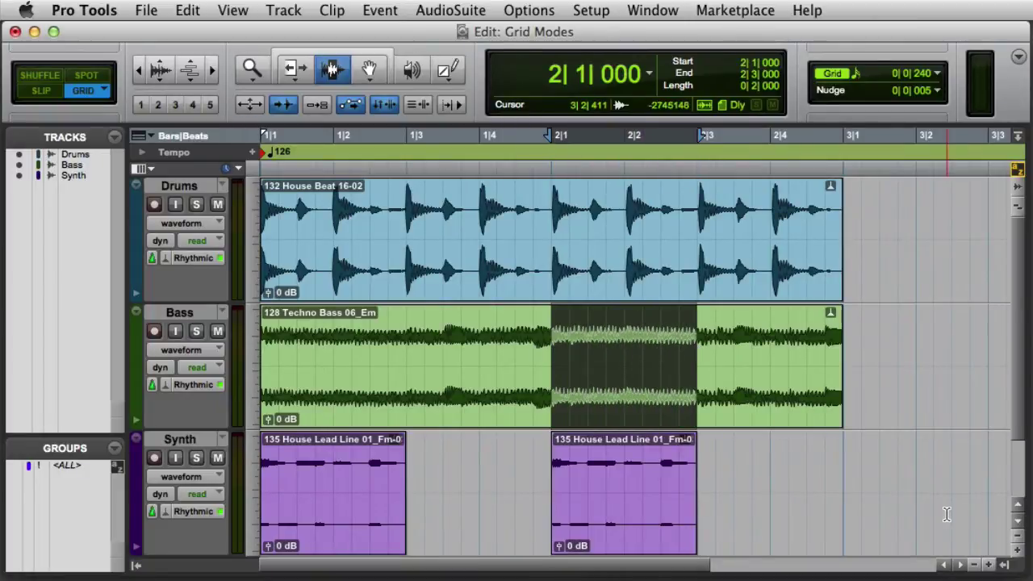
key(Tab)
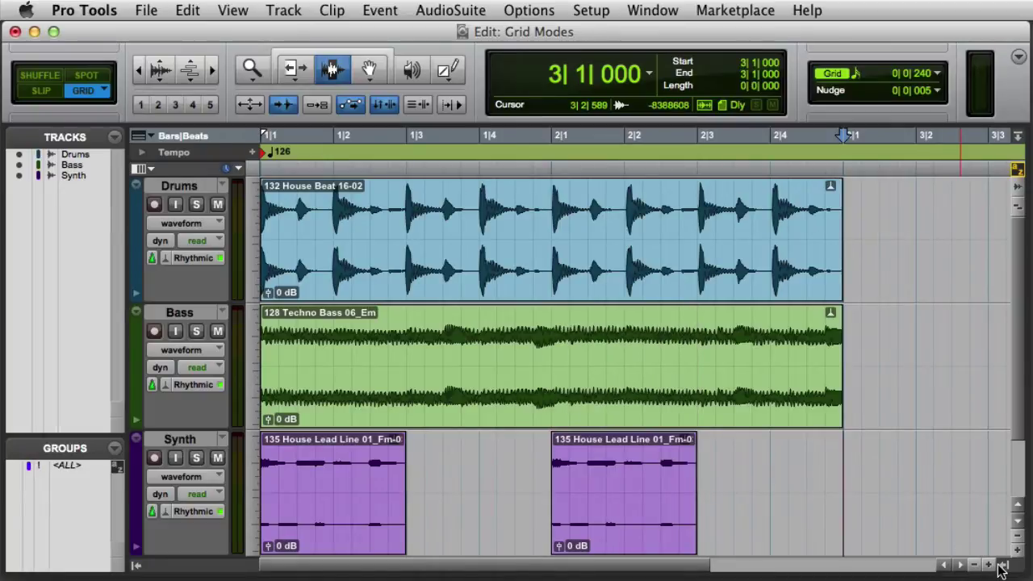
click(1004, 565)
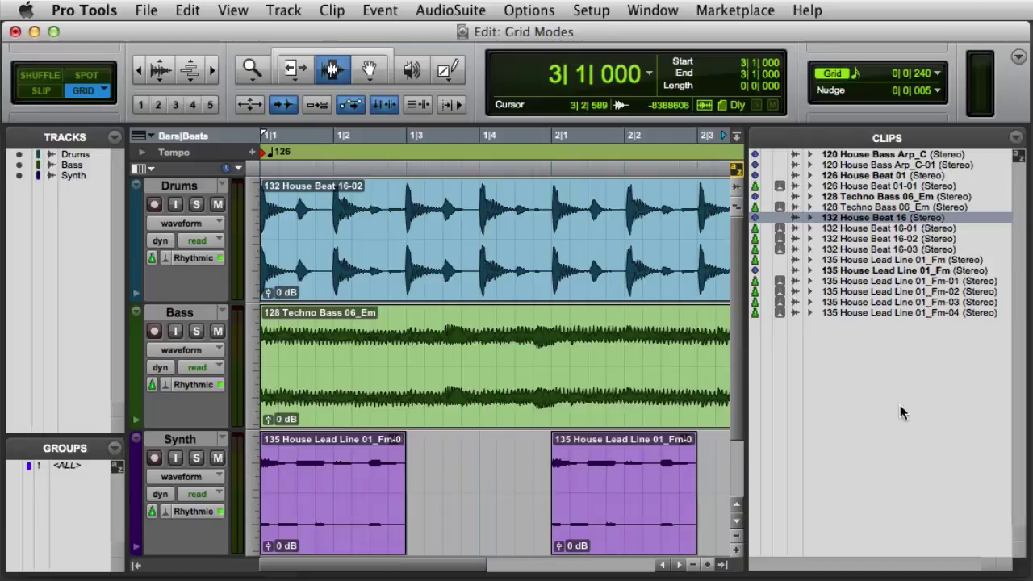
click(735, 565)
Select both House Lead Line clips on the Synth track from bar 3 back to bar 1
click(716, 492)
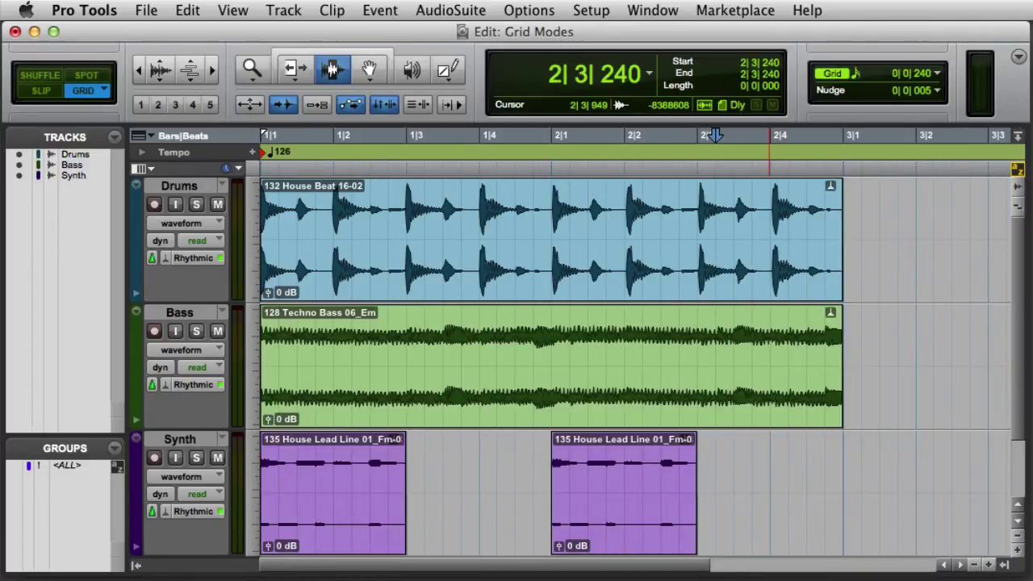
click(843, 492)
drag(842, 492, 263, 492)
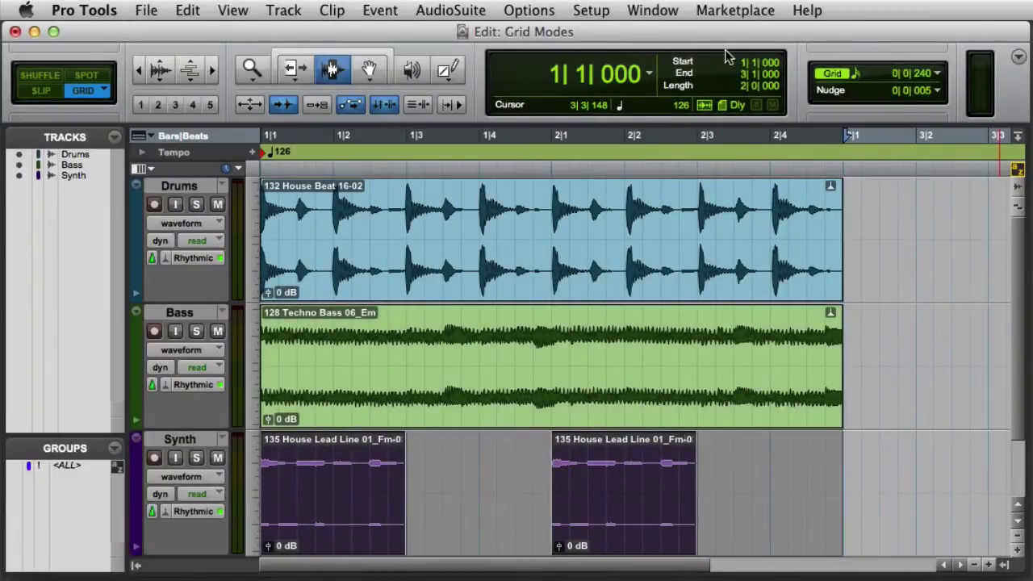
Open the Normalize processor from the AudioSuite Other category
click(467, 9)
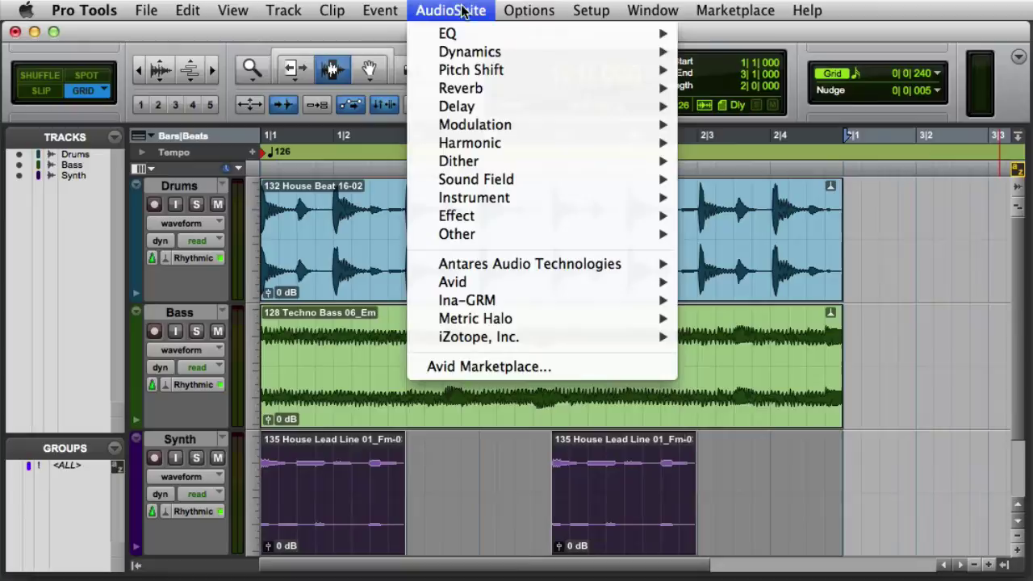
mouse_move(531, 235)
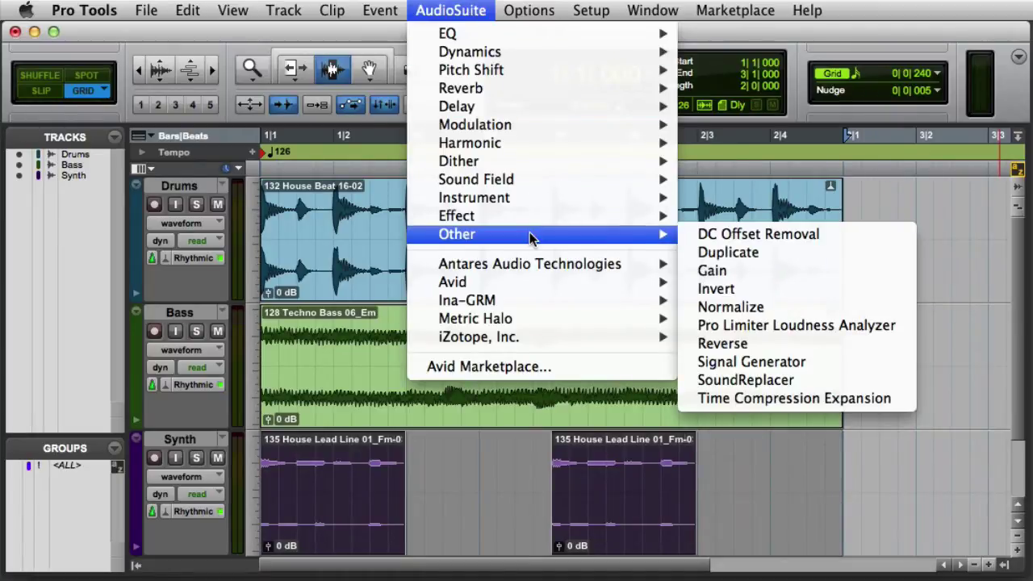
click(795, 312)
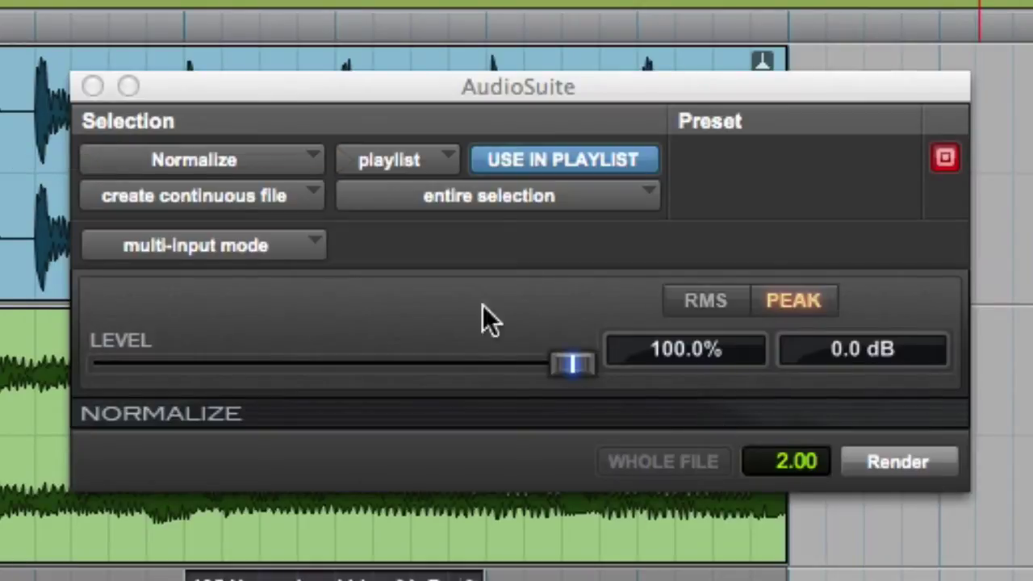
Keep playlist output with Use In Playlist on, and set file mode to overwrite files
click(421, 161)
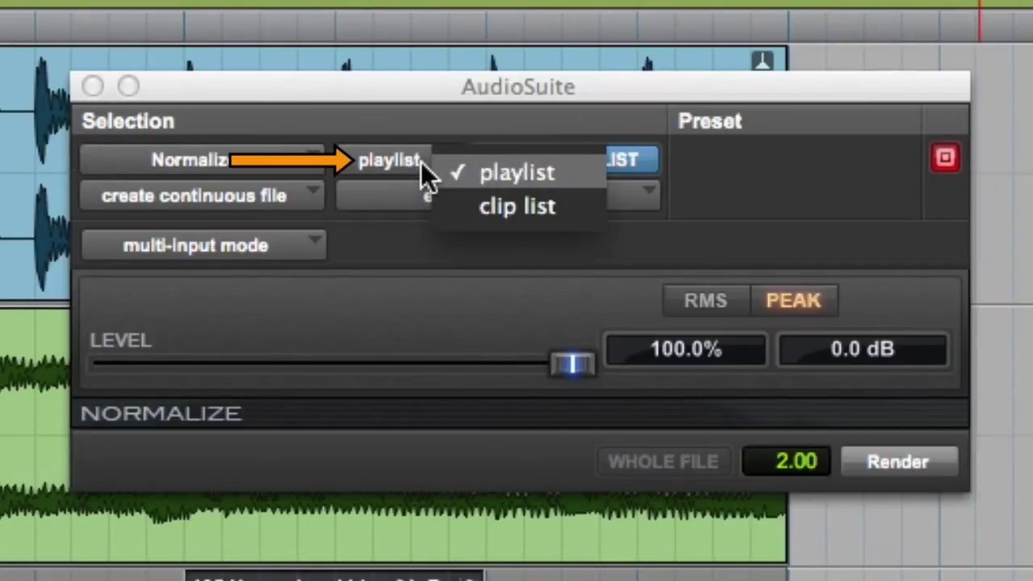
click(568, 169)
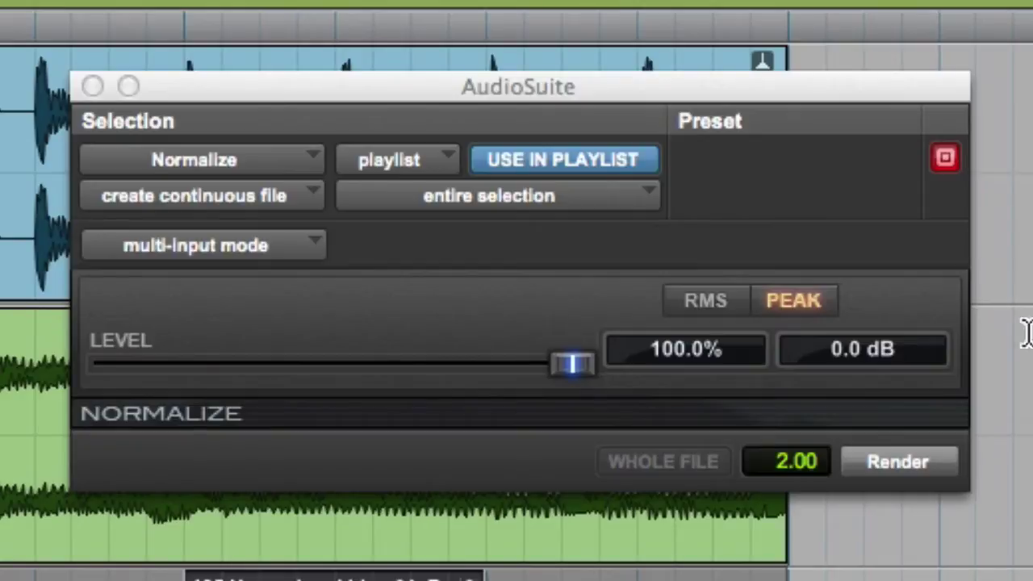
click(654, 160)
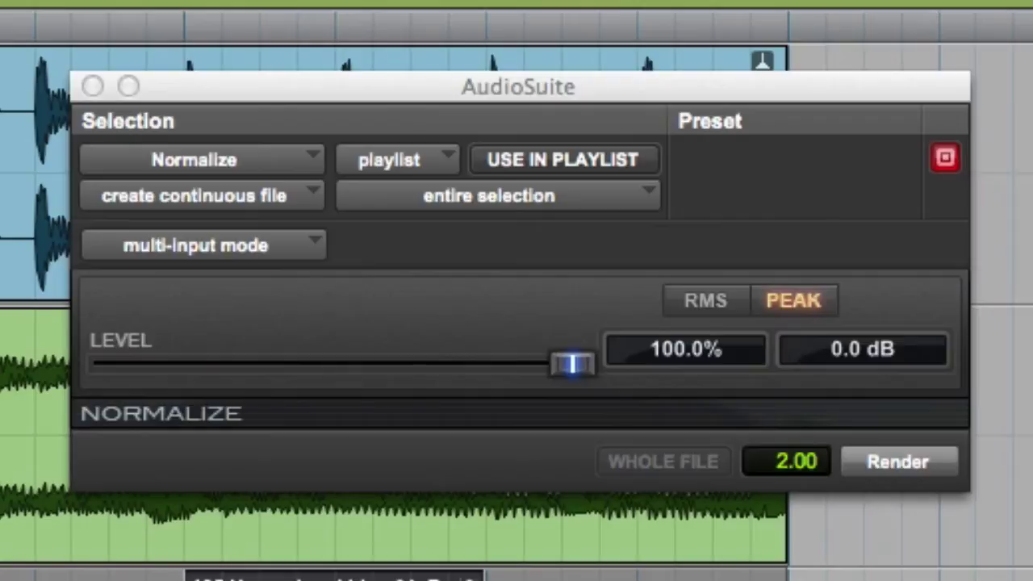
click(641, 159)
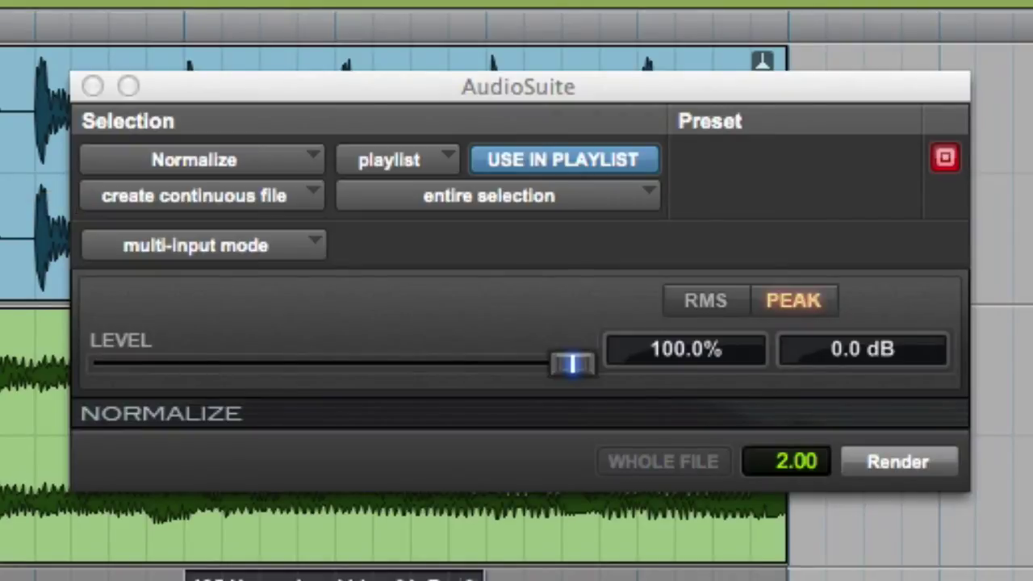
click(258, 195)
click(387, 129)
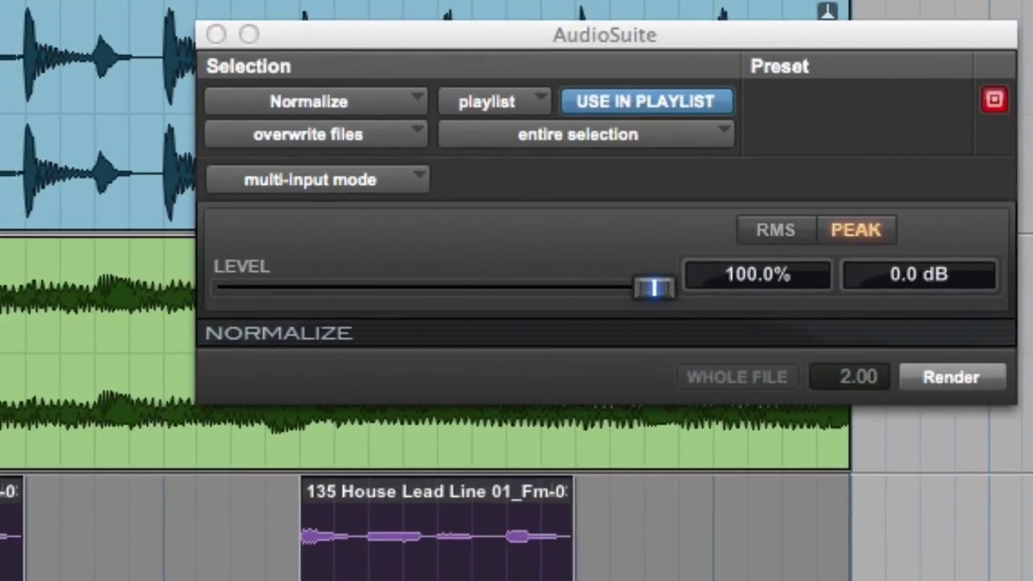
click(961, 372)
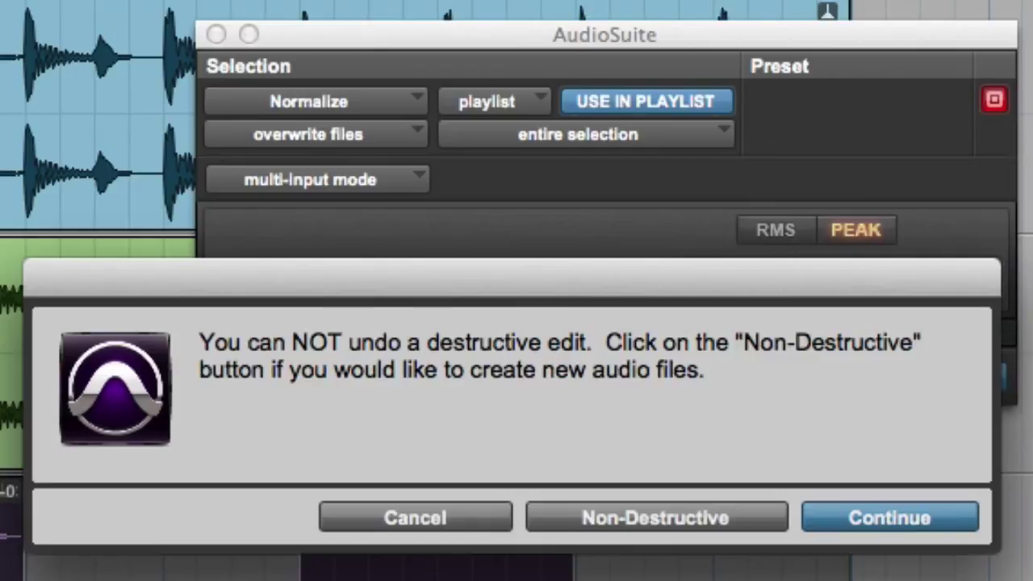
click(484, 521)
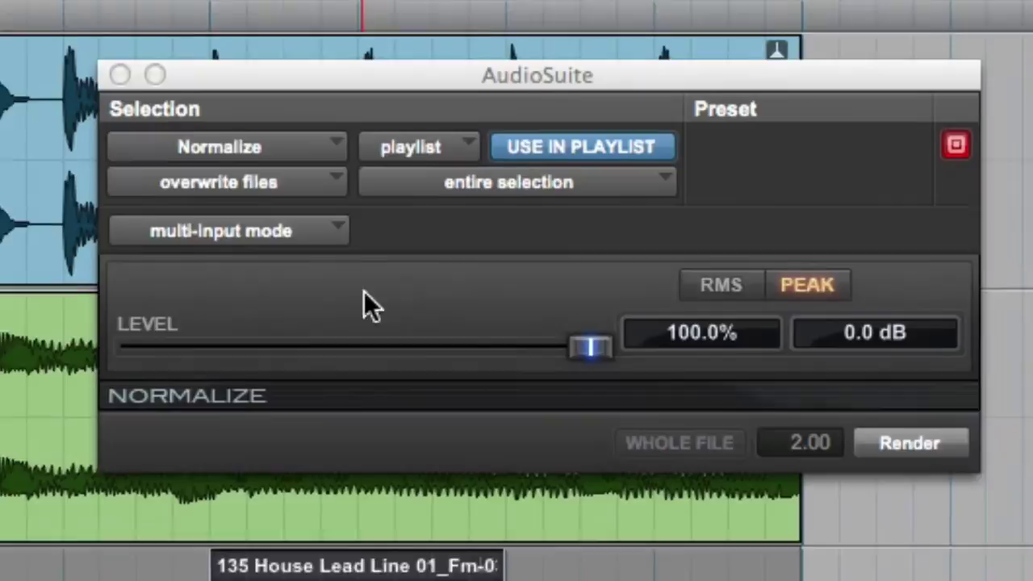
click(291, 185)
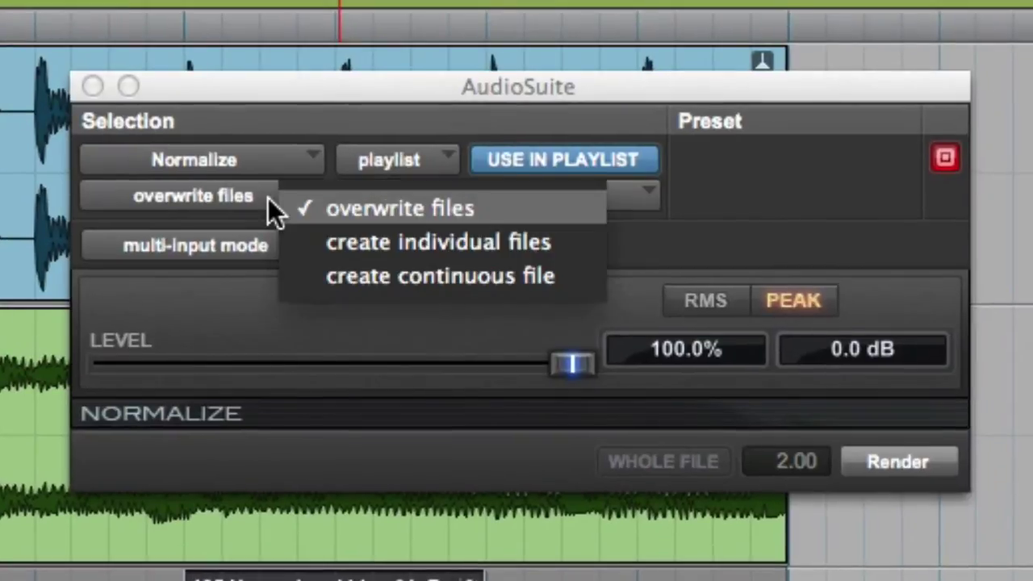
click(300, 244)
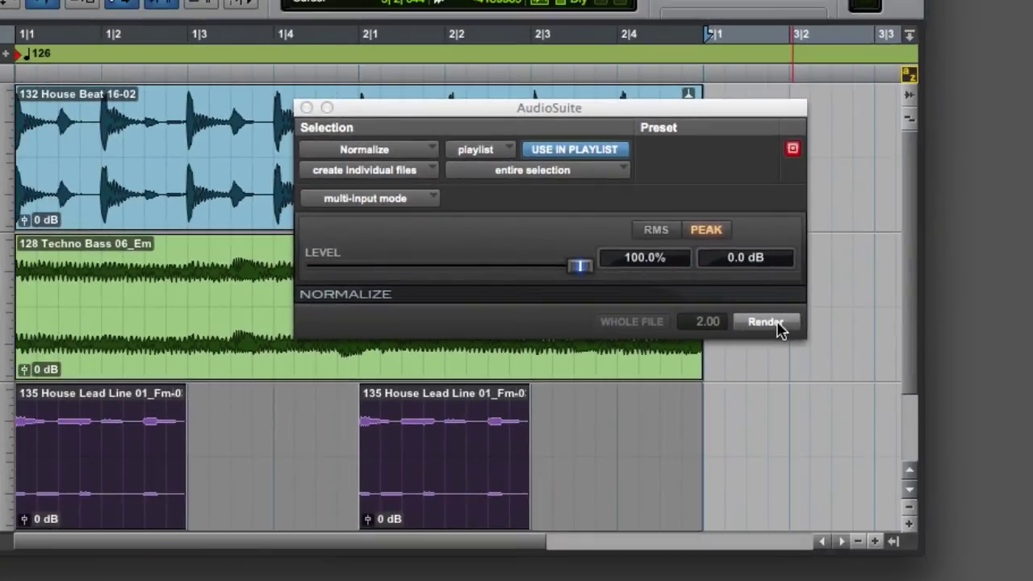
click(765, 322)
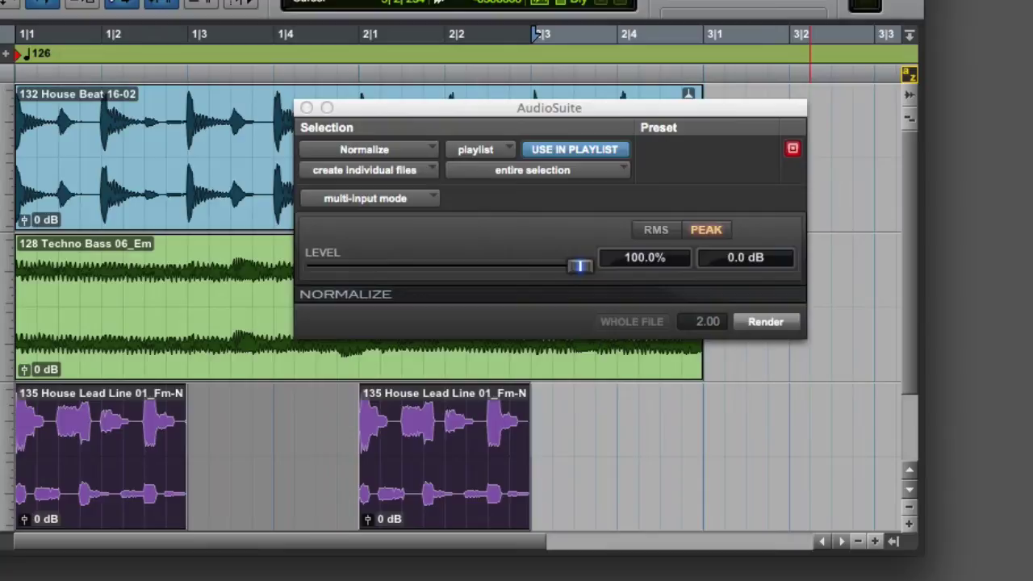
Undo the normalization, render as one continuous file, then switch to create individual files
key(super+z)
click(396, 170)
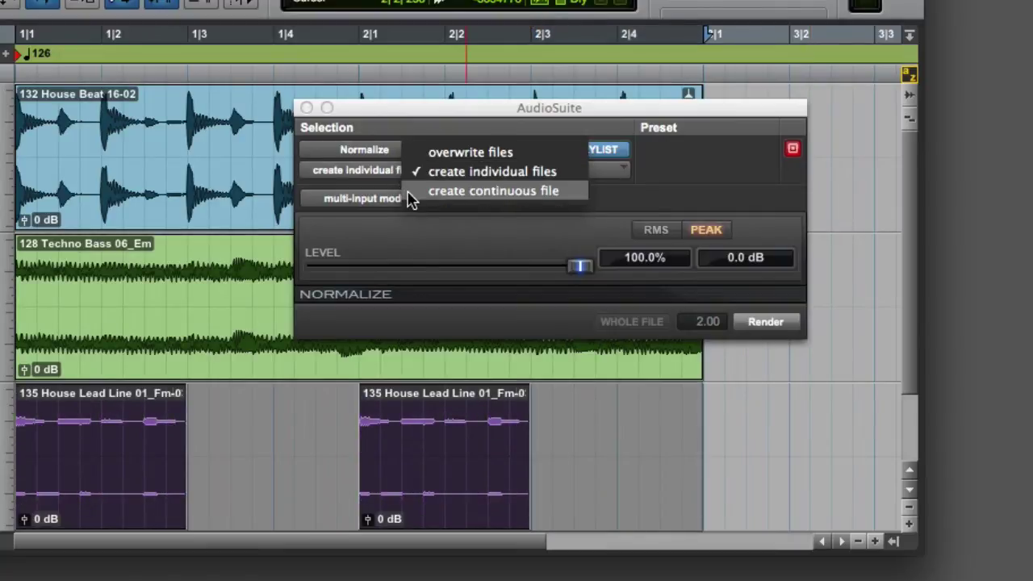
click(410, 192)
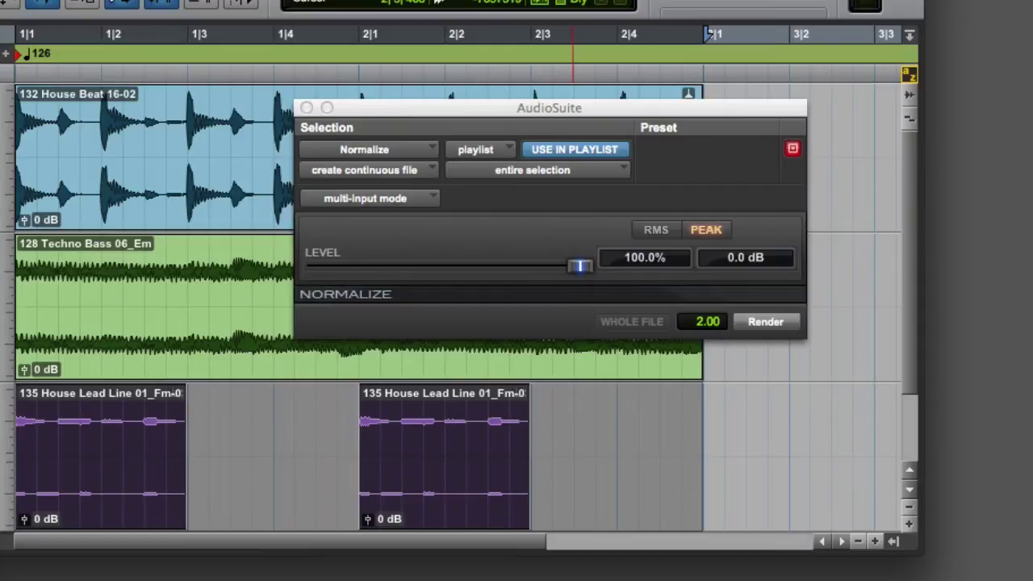
click(752, 324)
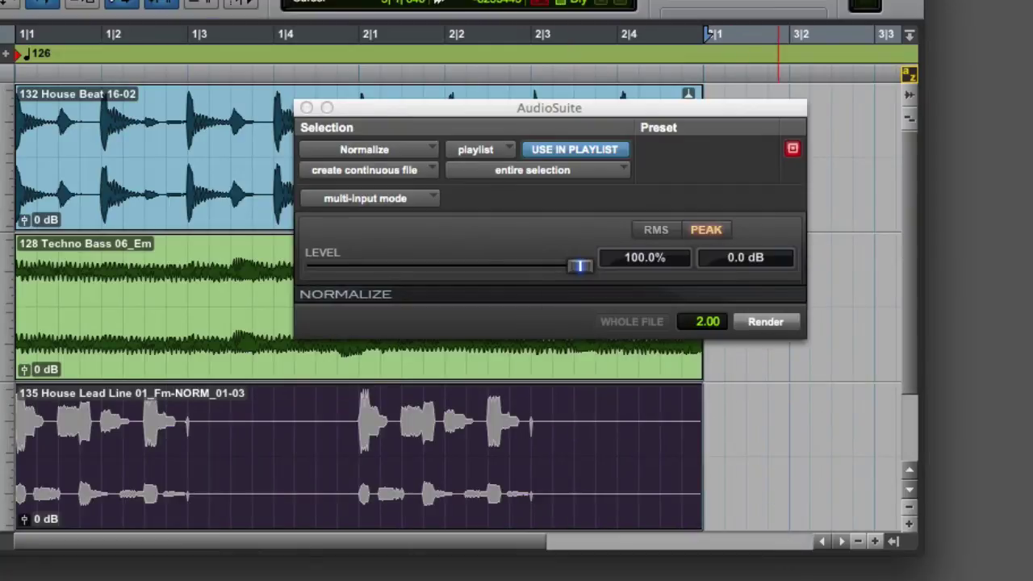
click(423, 170)
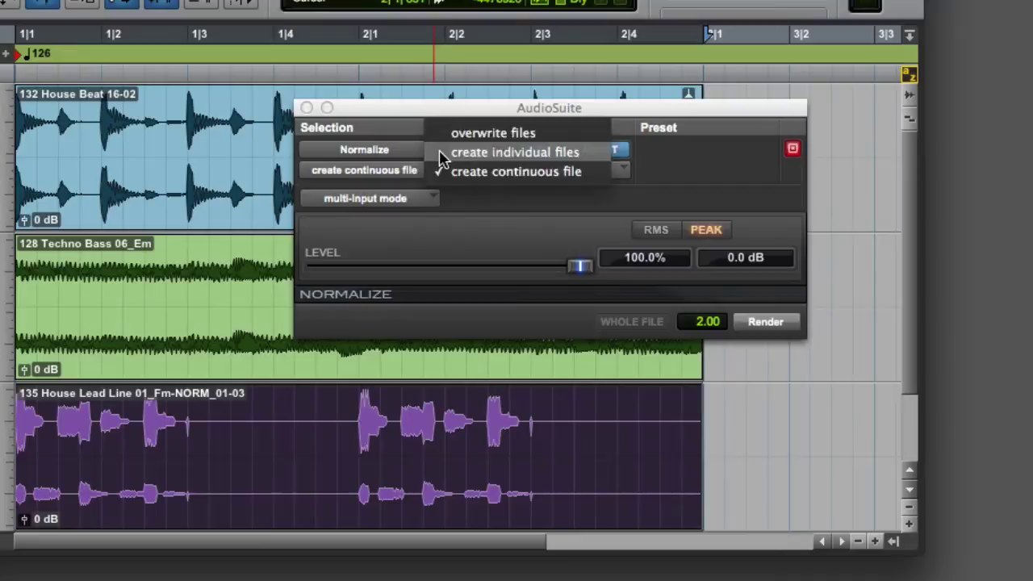
click(441, 152)
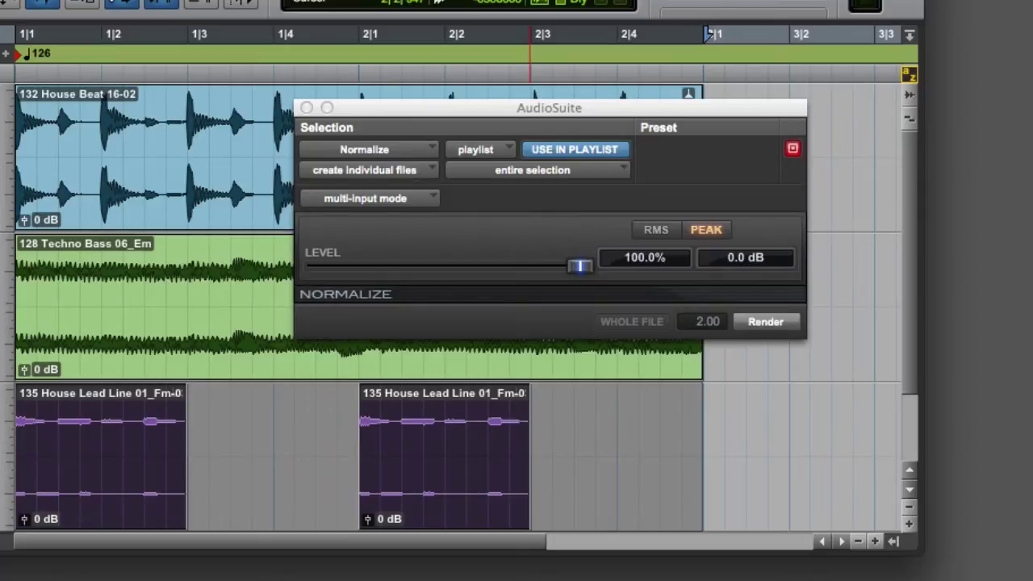
Toggle Normalize processing between clip by clip and entire selection, ending on clip by clip
click(598, 176)
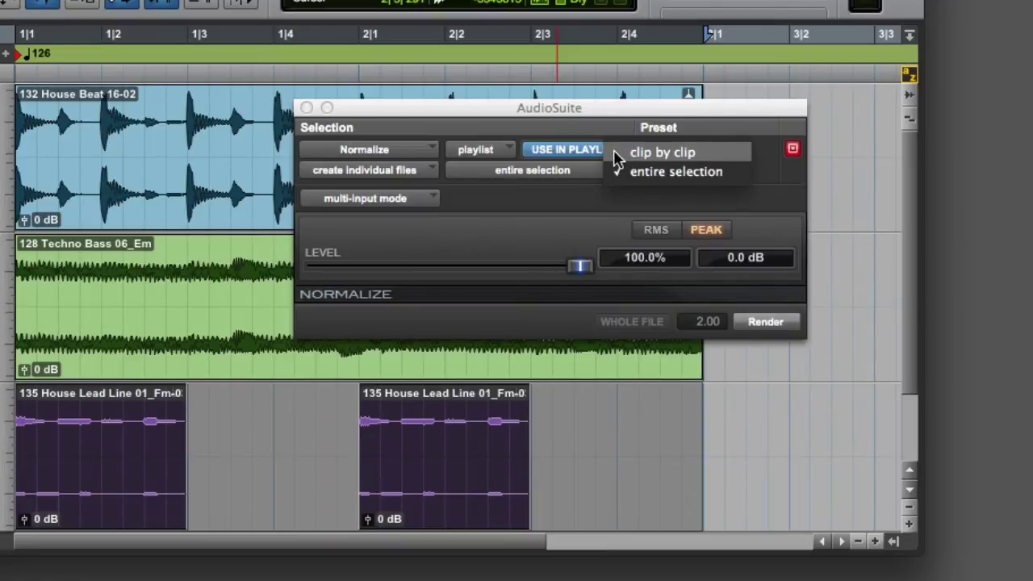
click(618, 153)
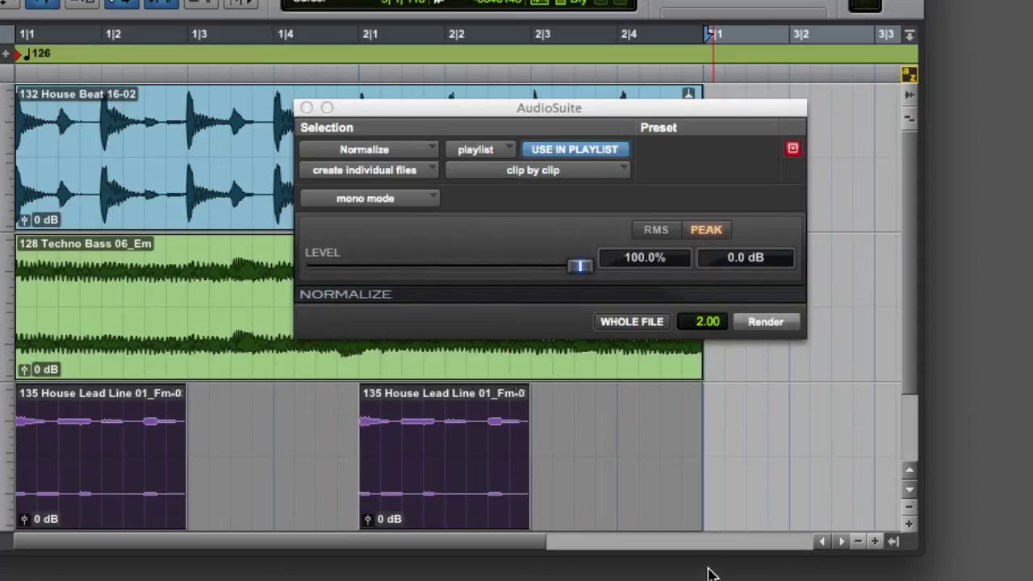
click(592, 171)
click(607, 197)
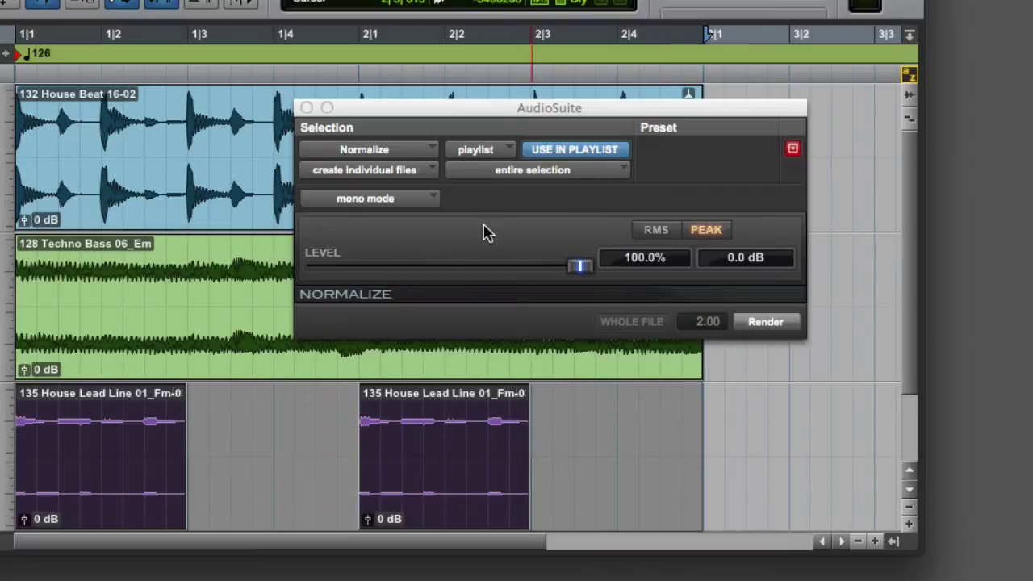
click(480, 172)
click(544, 153)
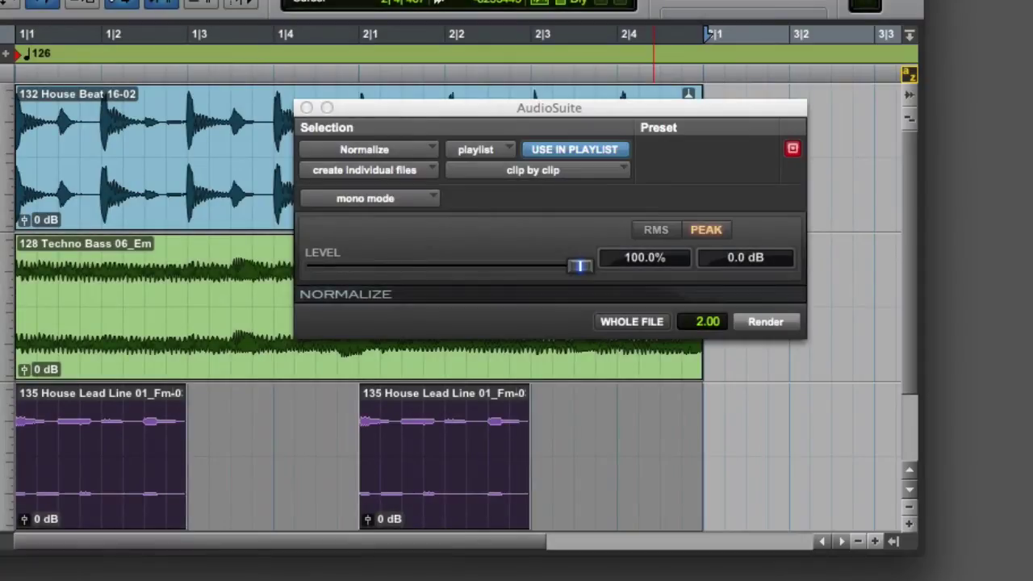
Set the Normalize target peak level to -0.1 dB (98.9%)
click(736, 274)
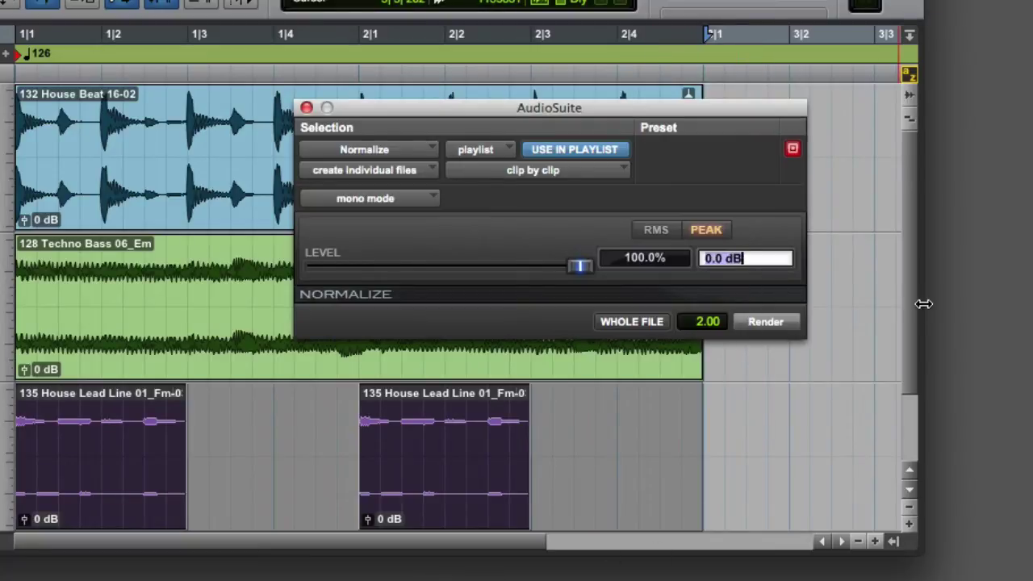
text(-0.1)
key(Return)
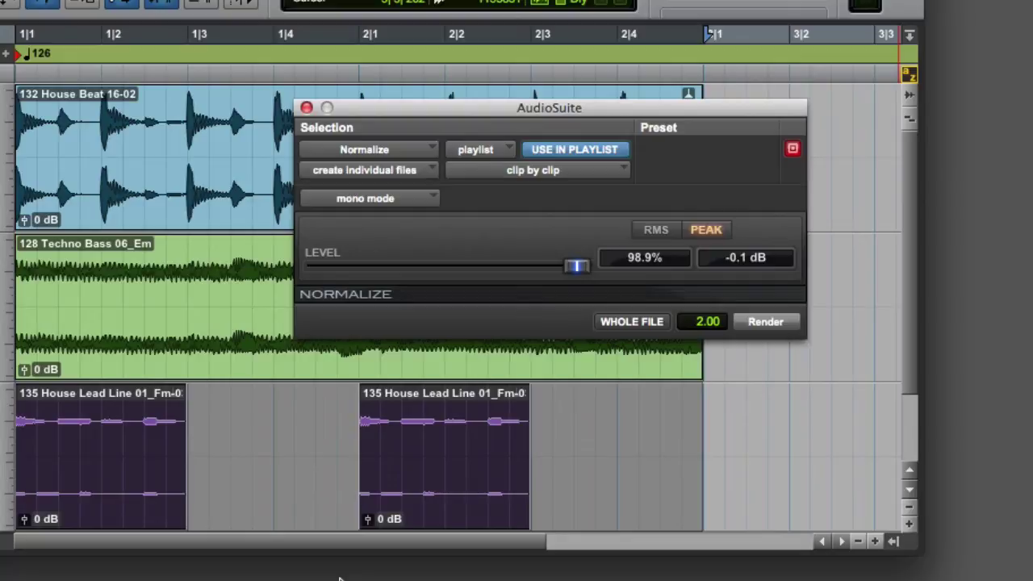
click(407, 202)
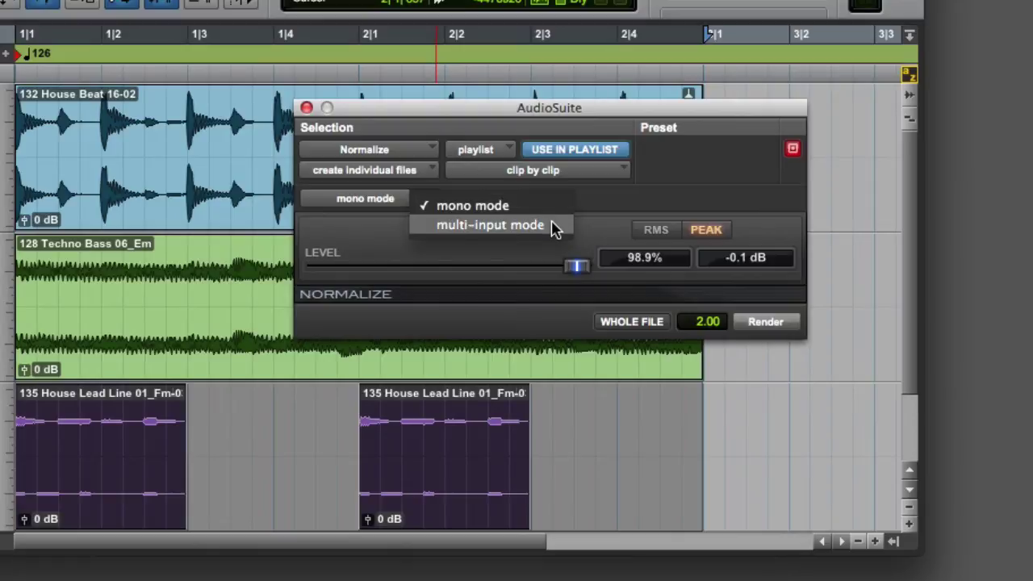
Switch the channel mode to multi-input mode so all channels are processed together
click(517, 225)
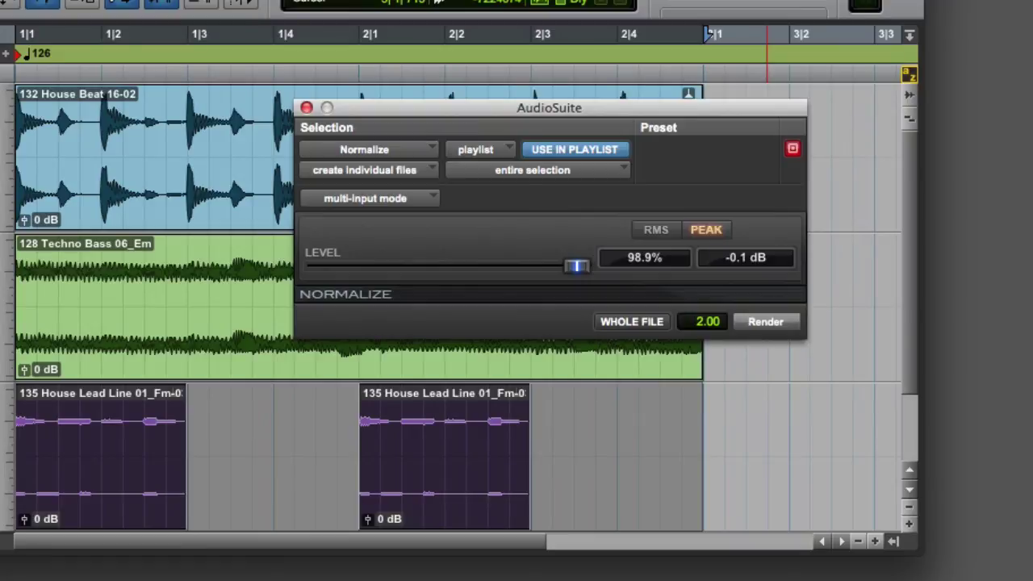
Render the -0.1 dB normalization, close AudioSuite, and view the new NORM clips in the Clips list
click(770, 324)
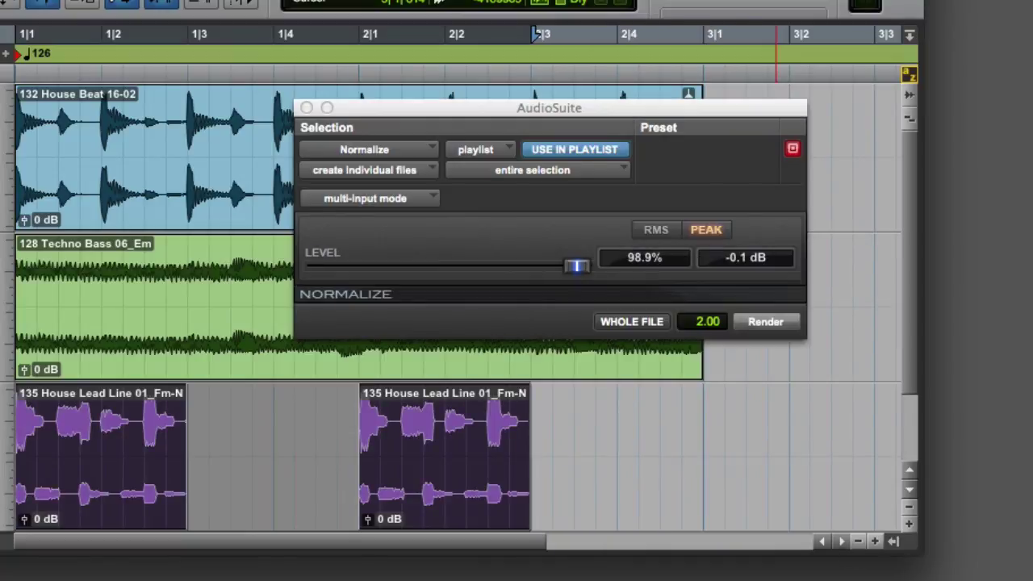
key(super+w)
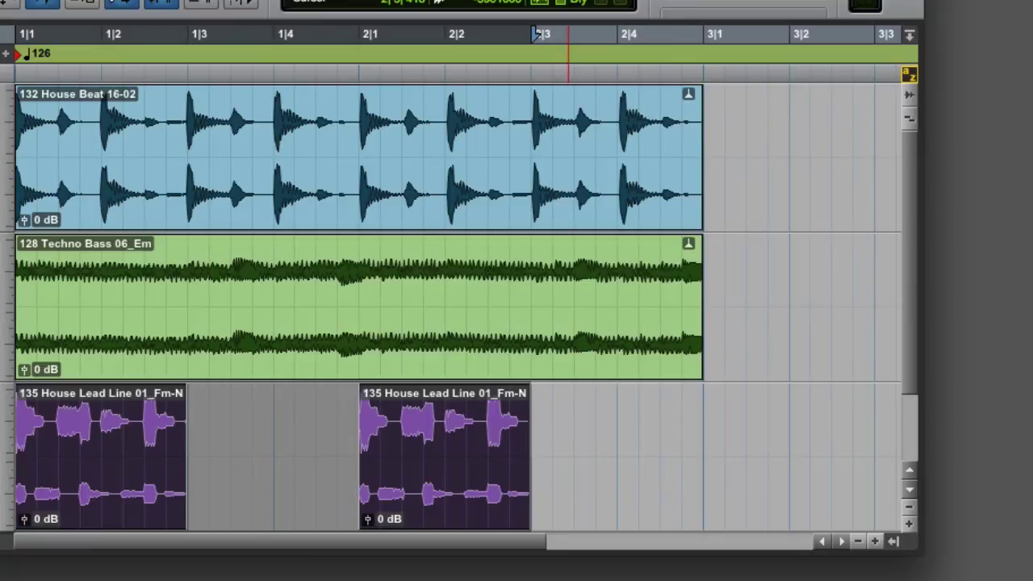
click(893, 541)
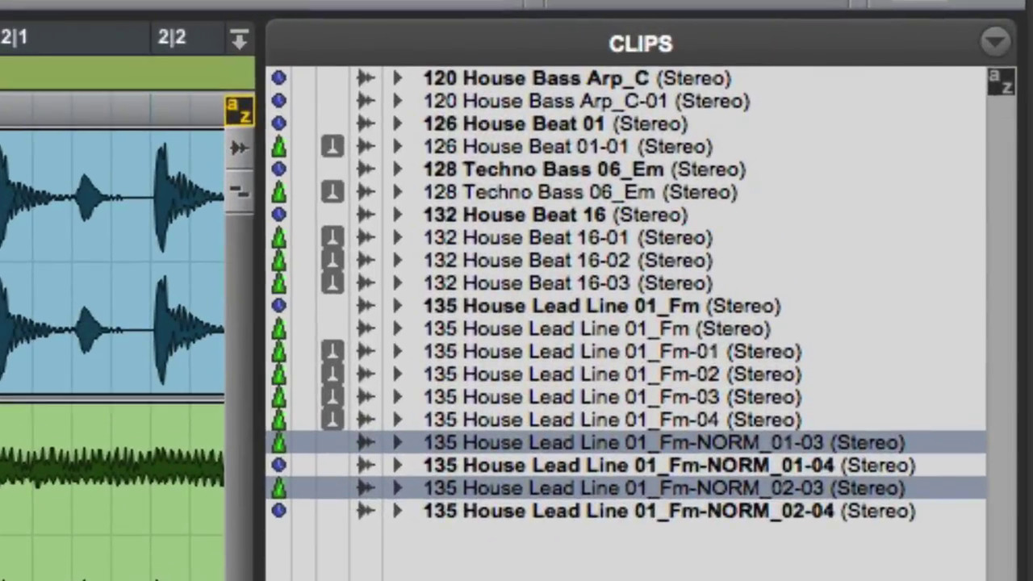